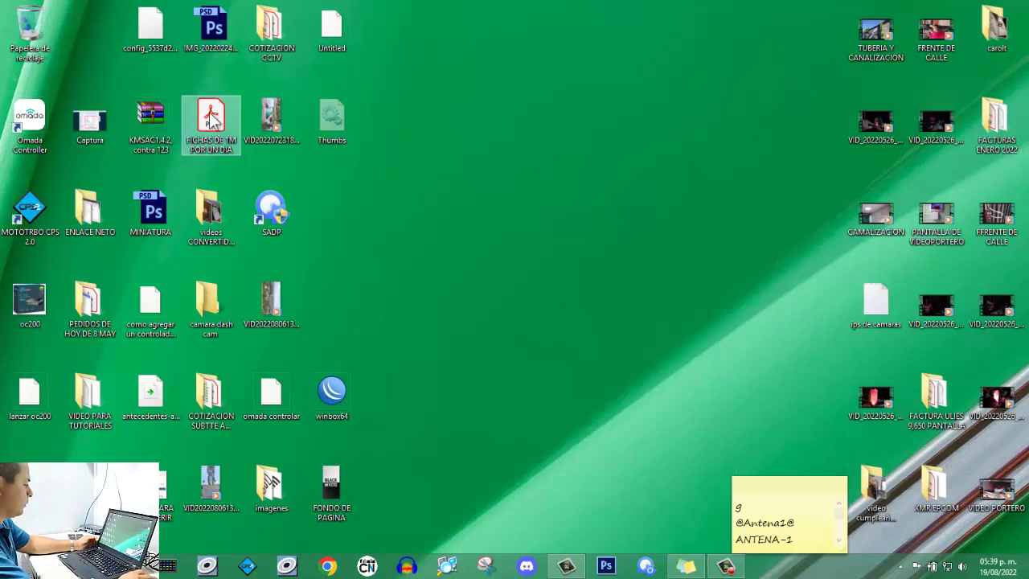
Launch Chrome with the Persona 2 profile and go to omada.tplinkcloud.com/#controller.
click(567, 568)
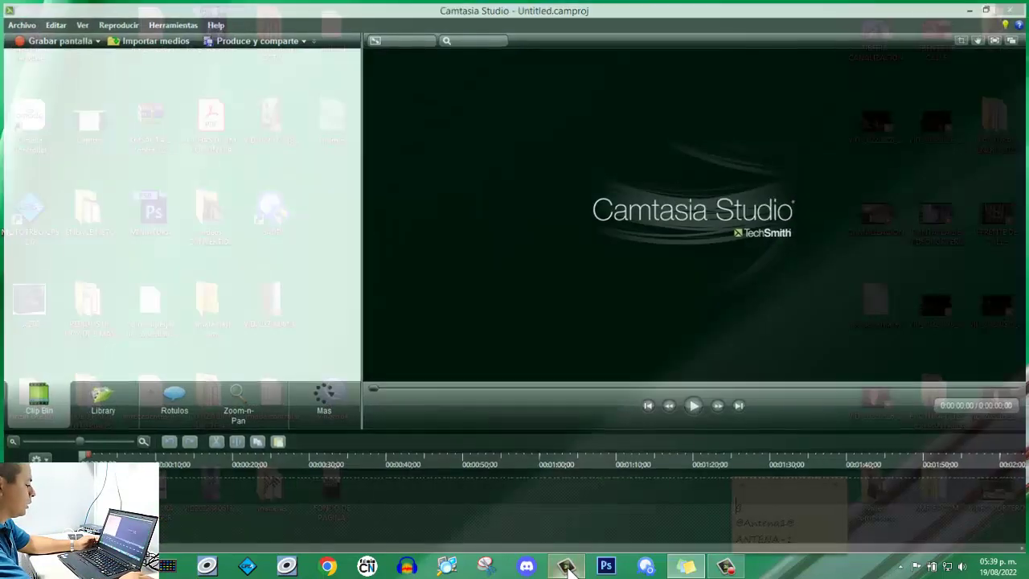
click(567, 567)
click(328, 568)
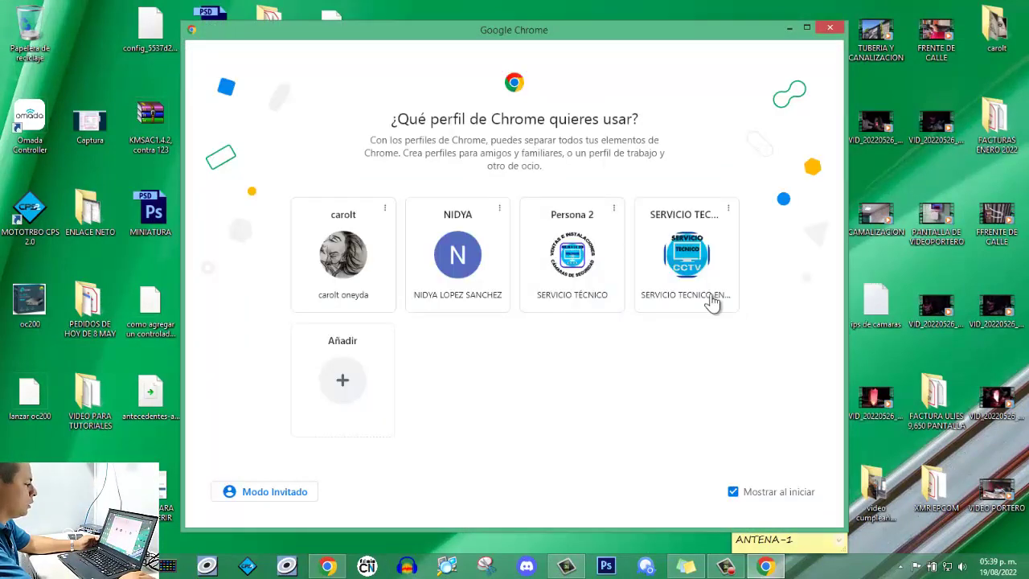
click(591, 257)
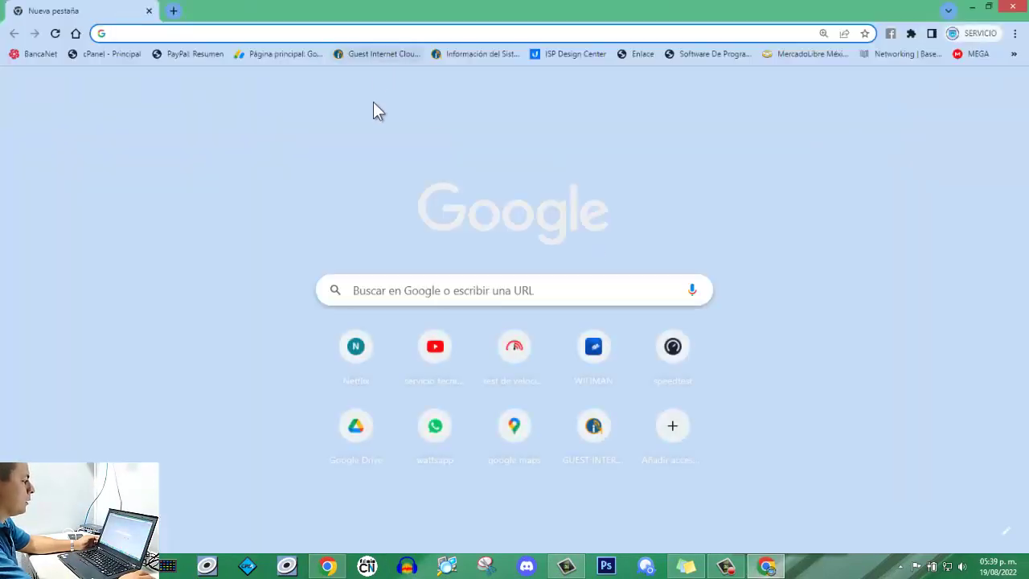
text(o)
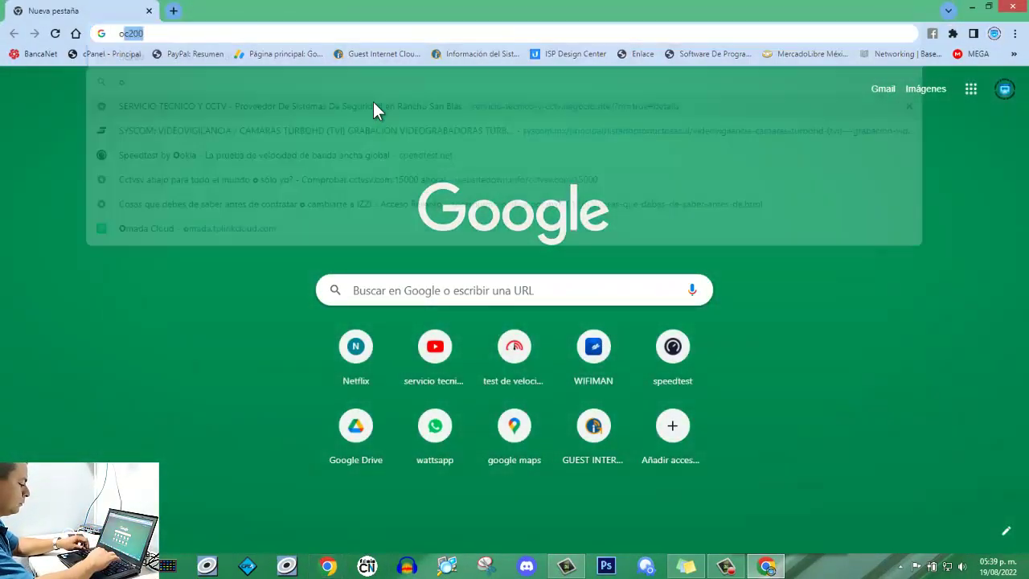
text(mada)
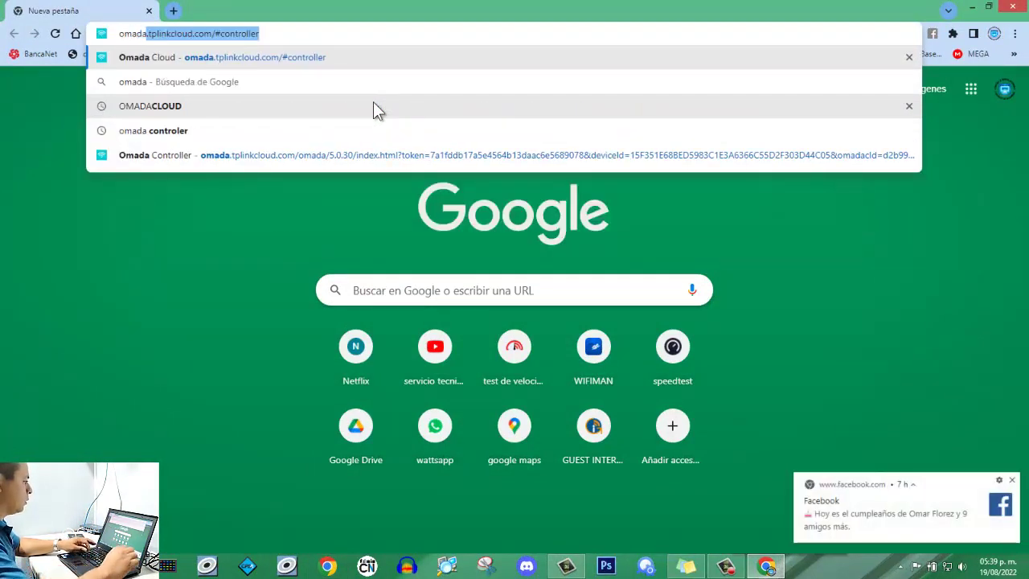
key(Return)
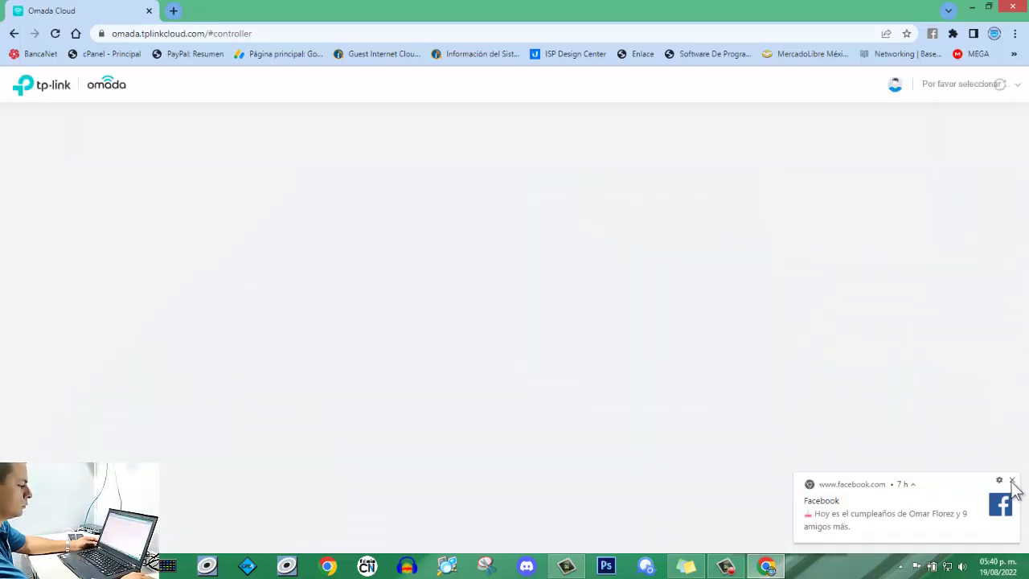
Dismiss the Facebook notification and log in using the other saved account's autofilled credentials.
click(1012, 480)
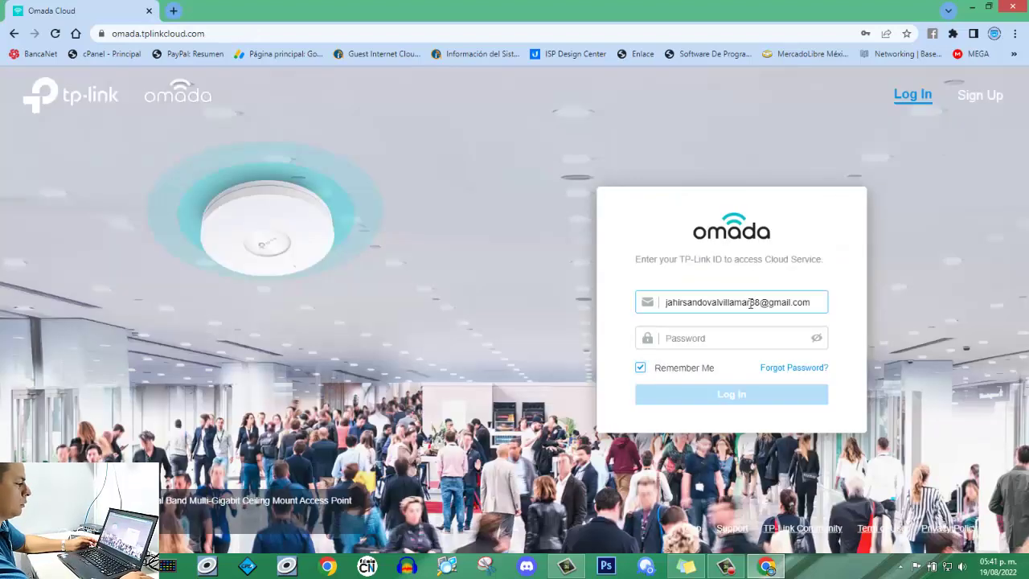
click(808, 303)
drag(808, 303, 638, 308)
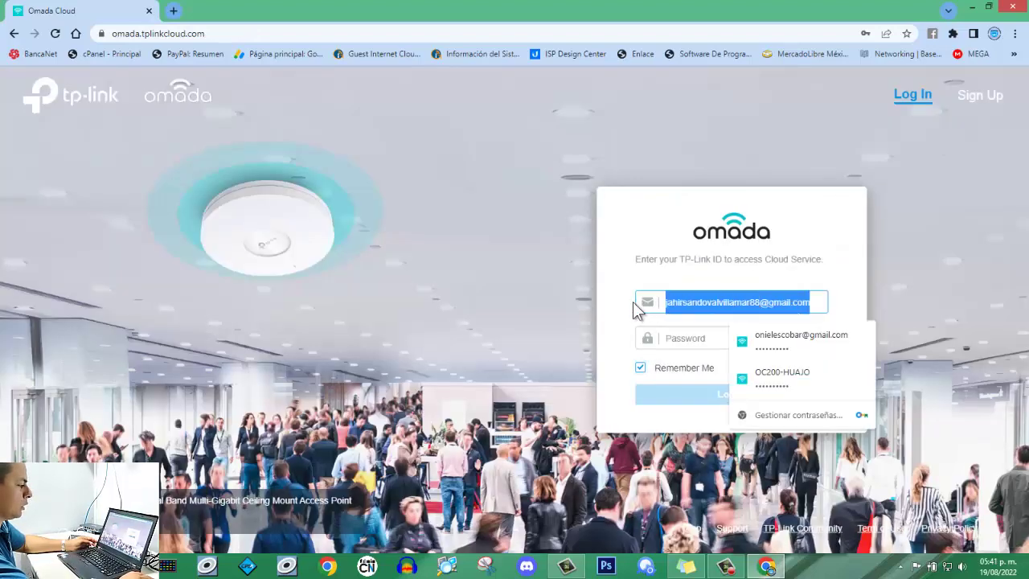
click(757, 344)
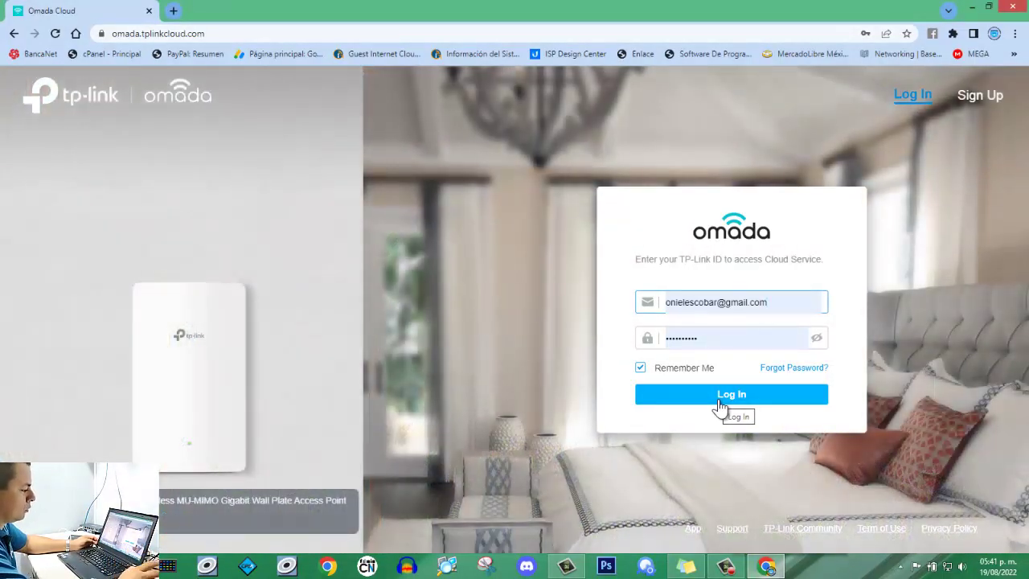
click(717, 402)
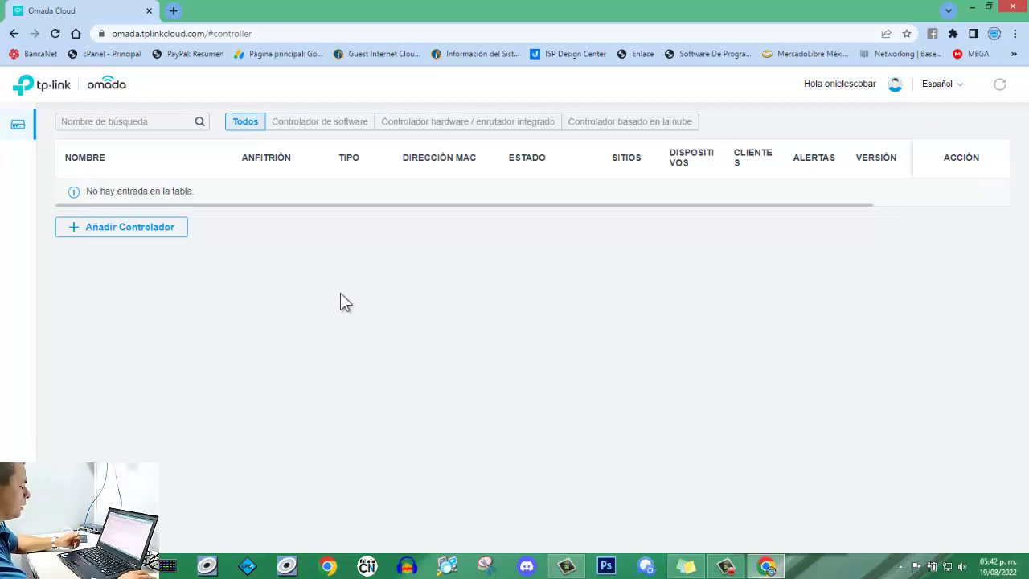
Start Añadir Controlador, choose hardware controller / integrated router, and continue to the device key step.
click(120, 230)
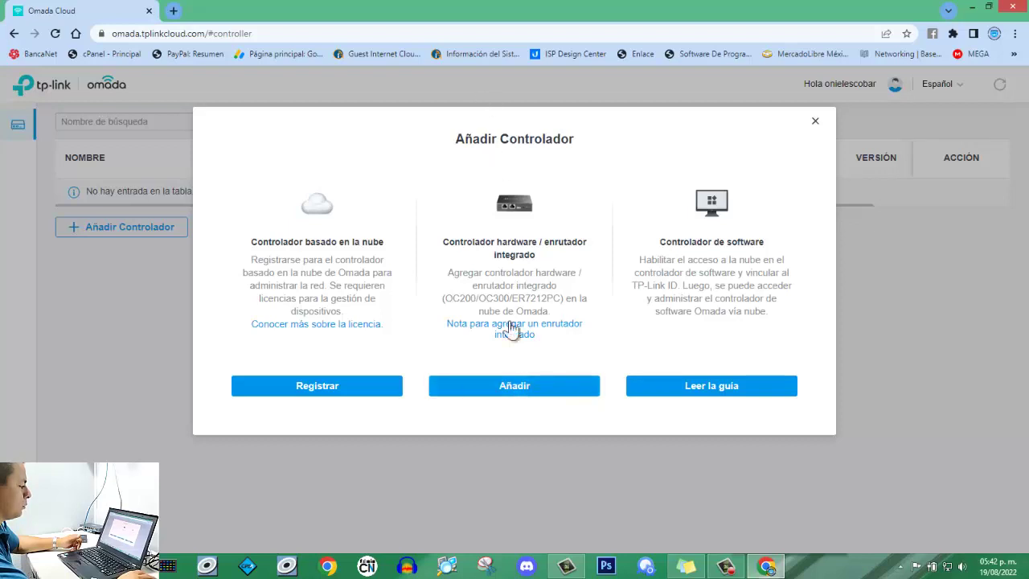
click(515, 388)
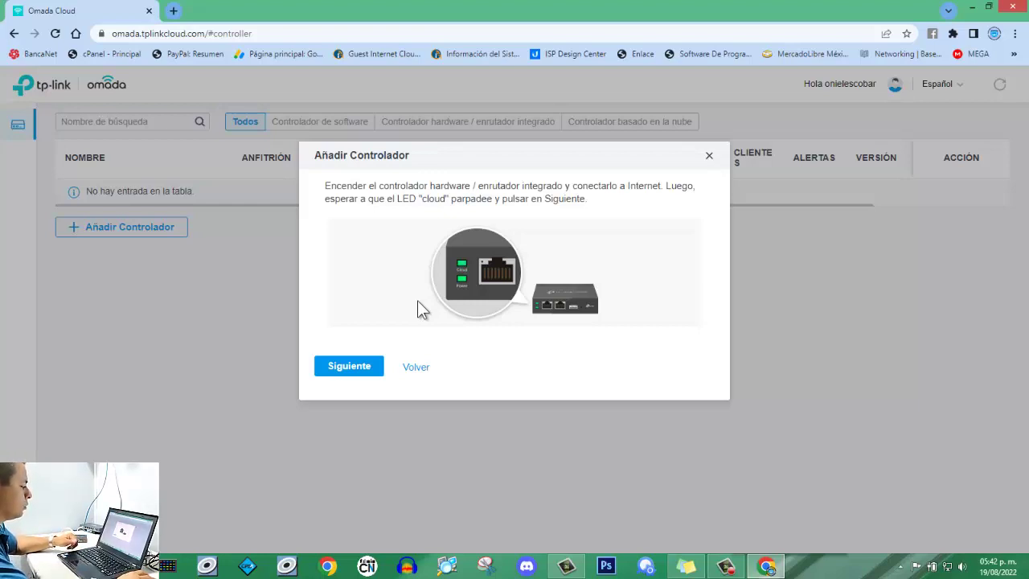
click(362, 367)
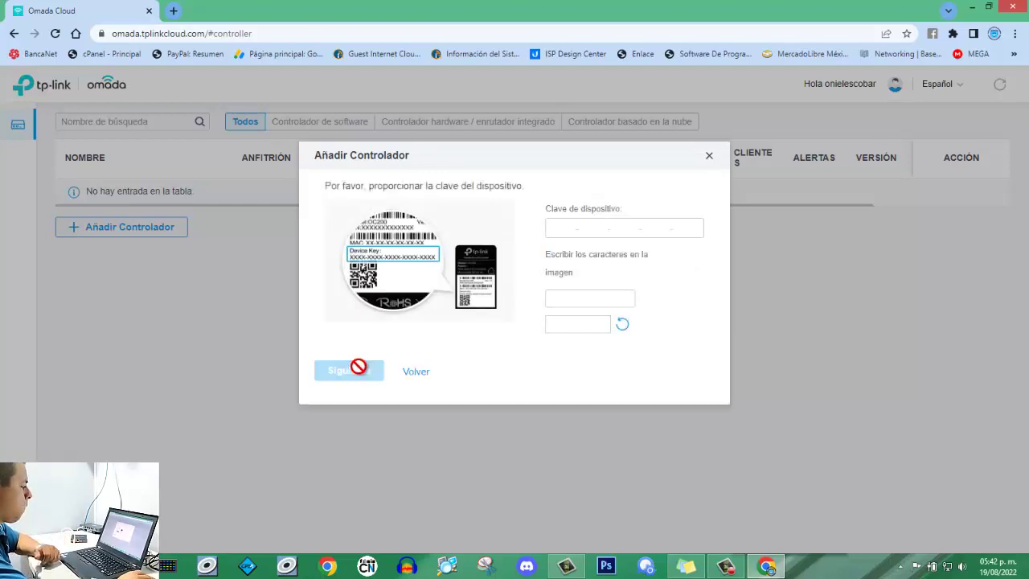
Enter the controller's device key and the refreshed captcha characters, then submit them.
click(564, 228)
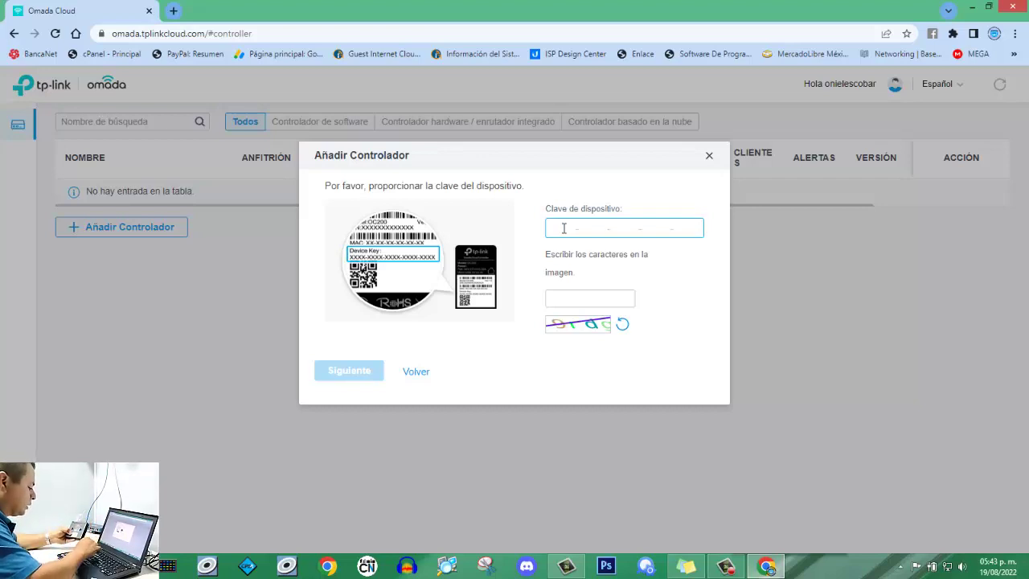
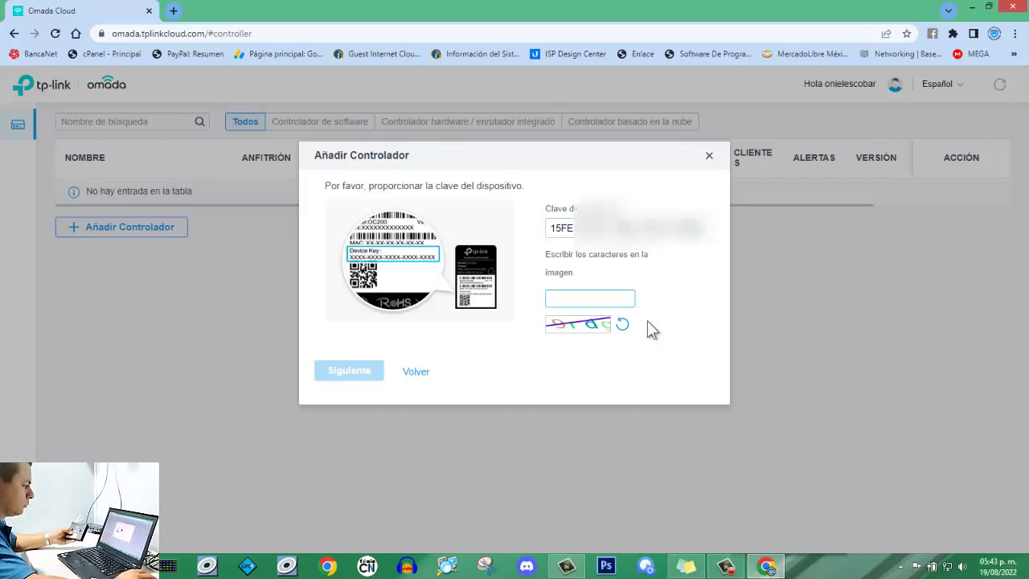
click(586, 297)
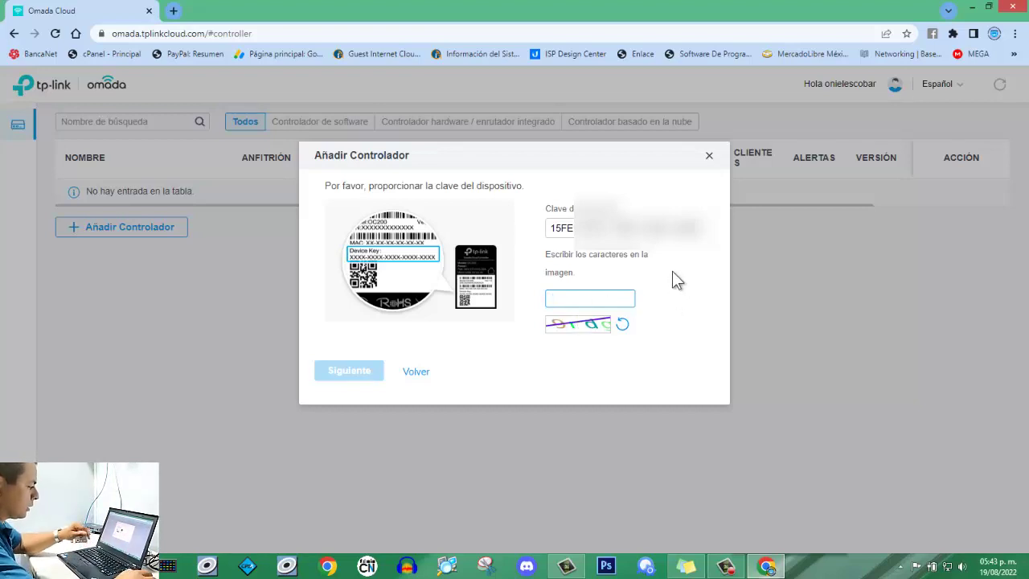
click(623, 324)
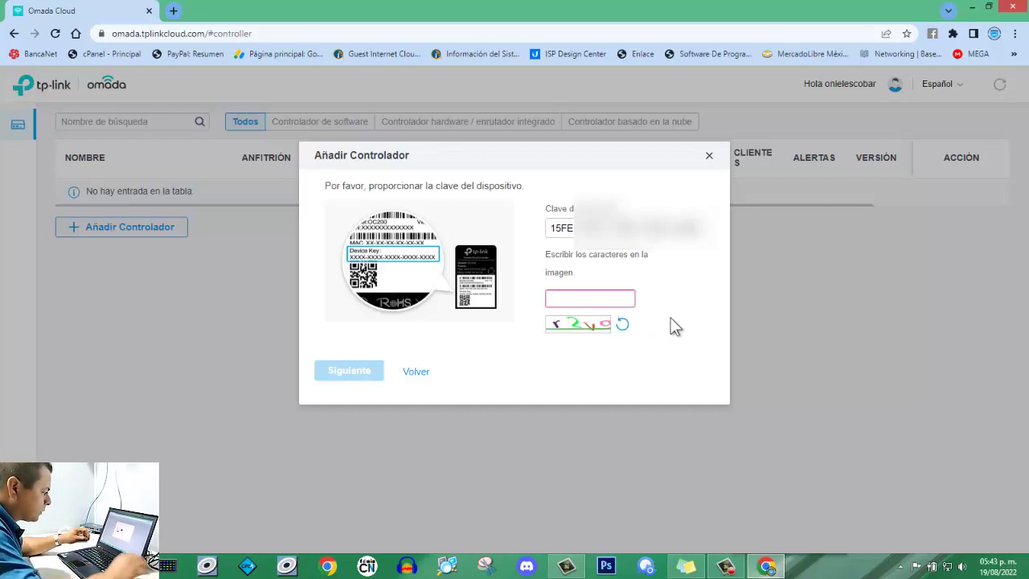
click(597, 296)
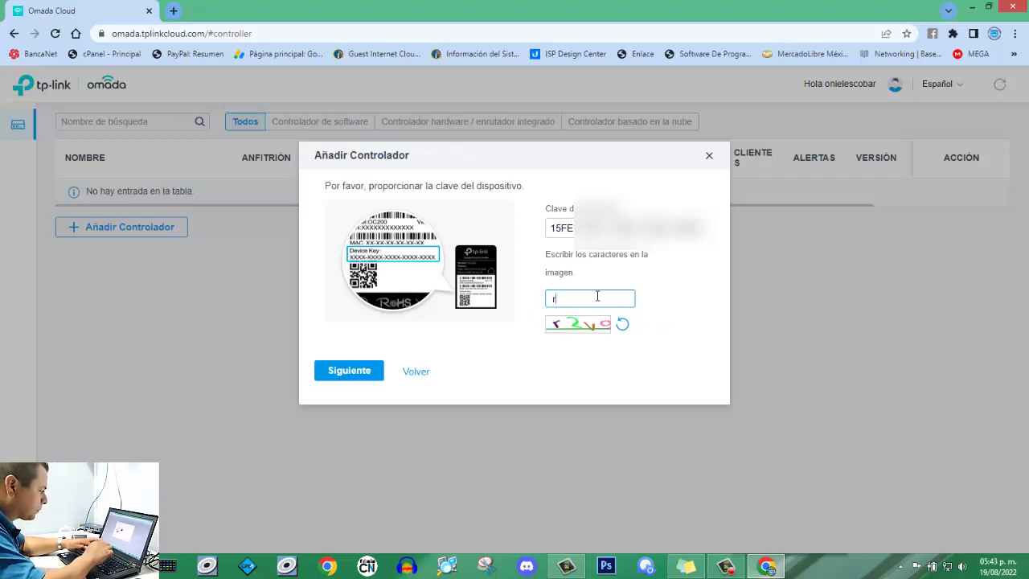
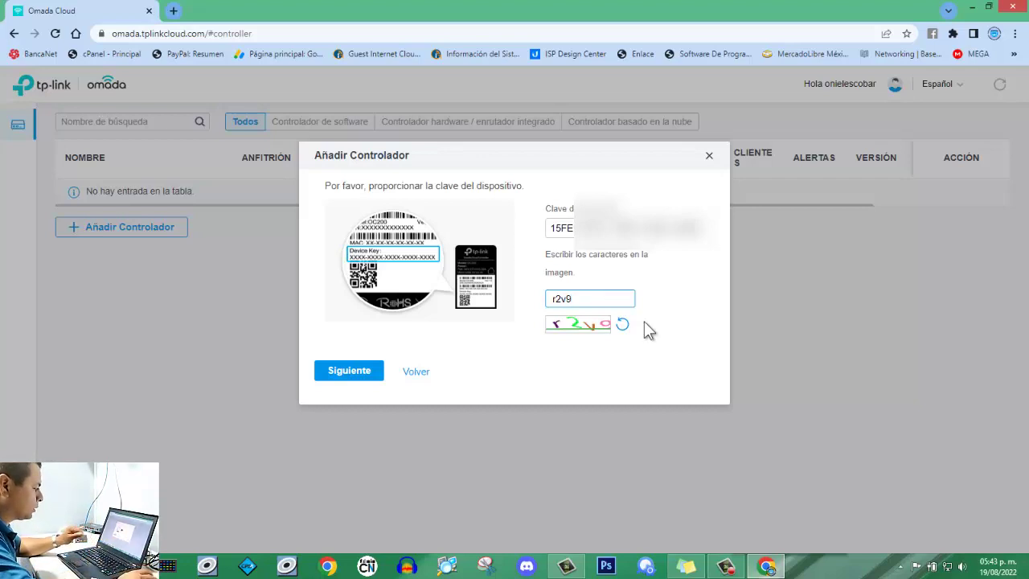
click(371, 372)
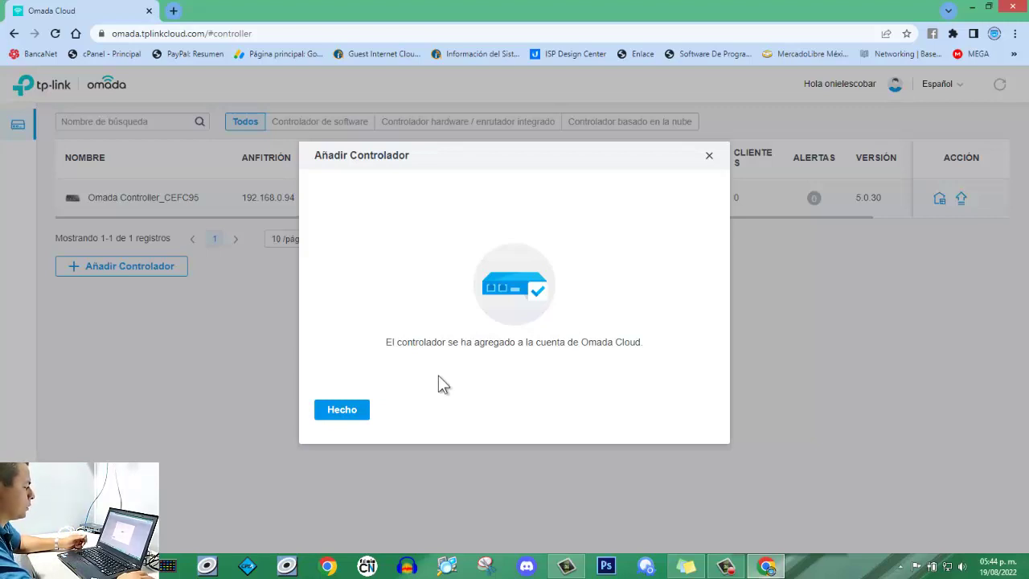
Close the success message with Hecho, revealing Omada Controller_CEFC95 online at version 5.0.30.
click(335, 412)
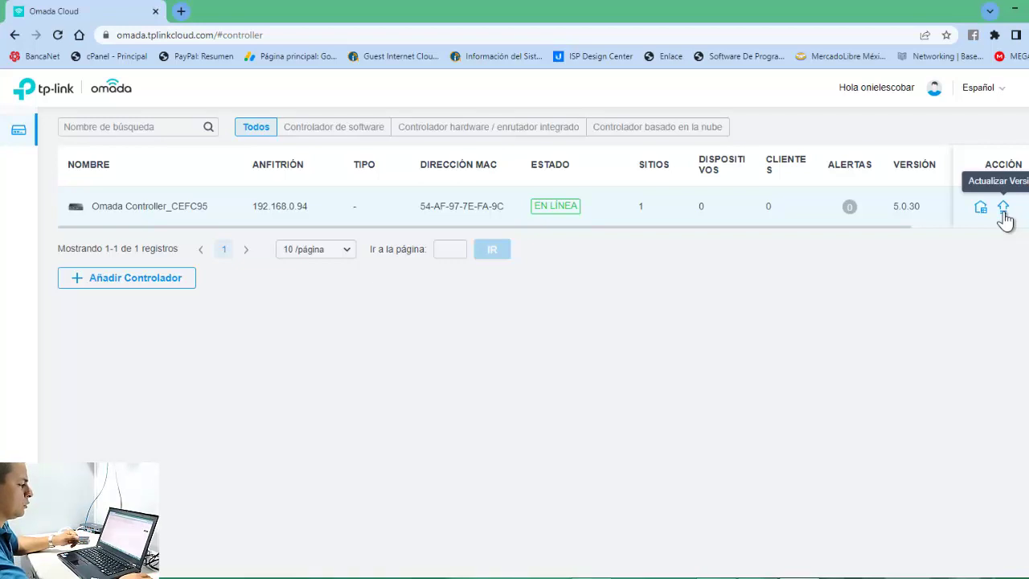
Open the controller's Actualizar Versión offer for v5.4.7 and read through its release notes.
click(1004, 209)
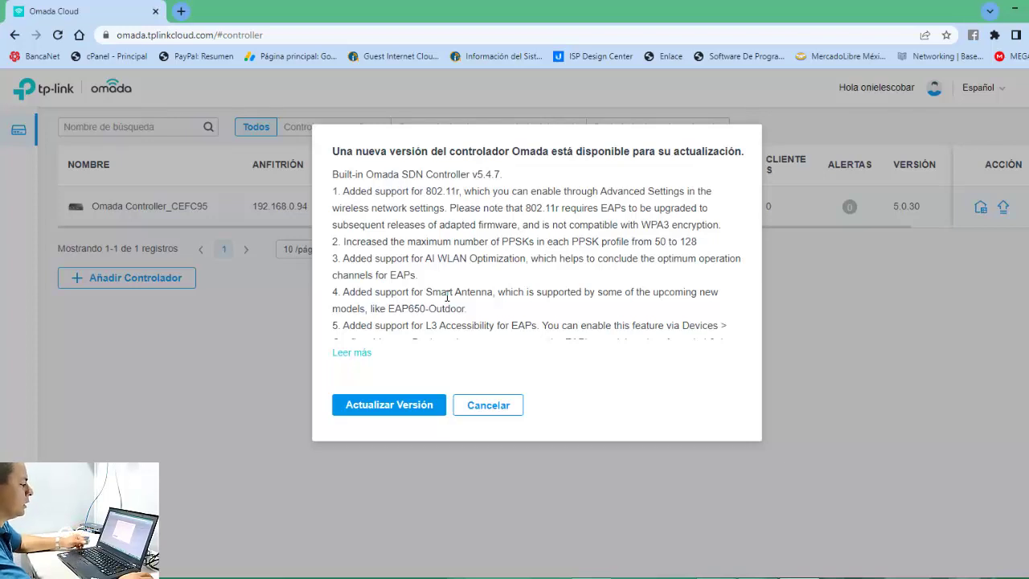
click(360, 360)
scroll(402, 295, down, 5)
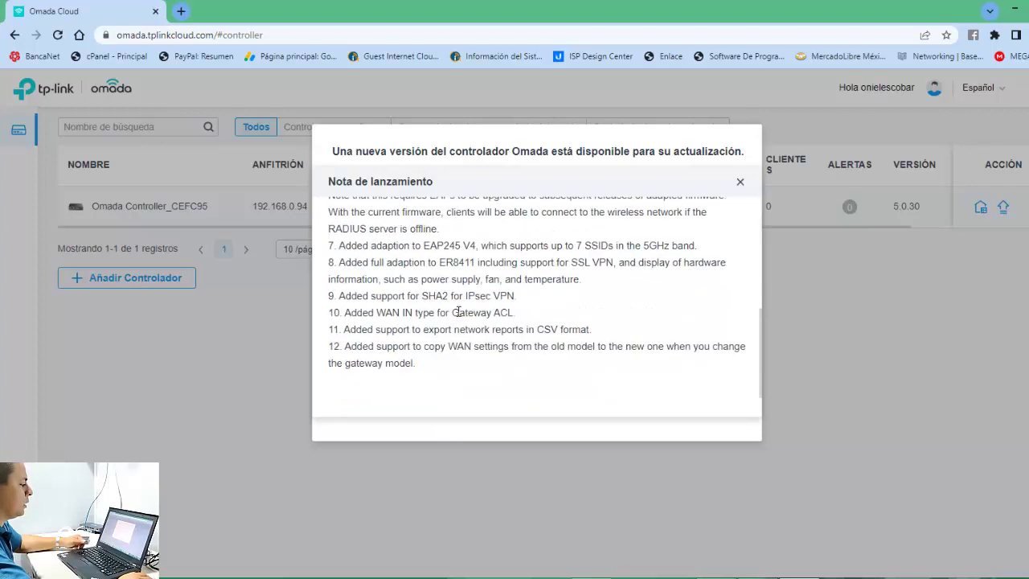
click(741, 183)
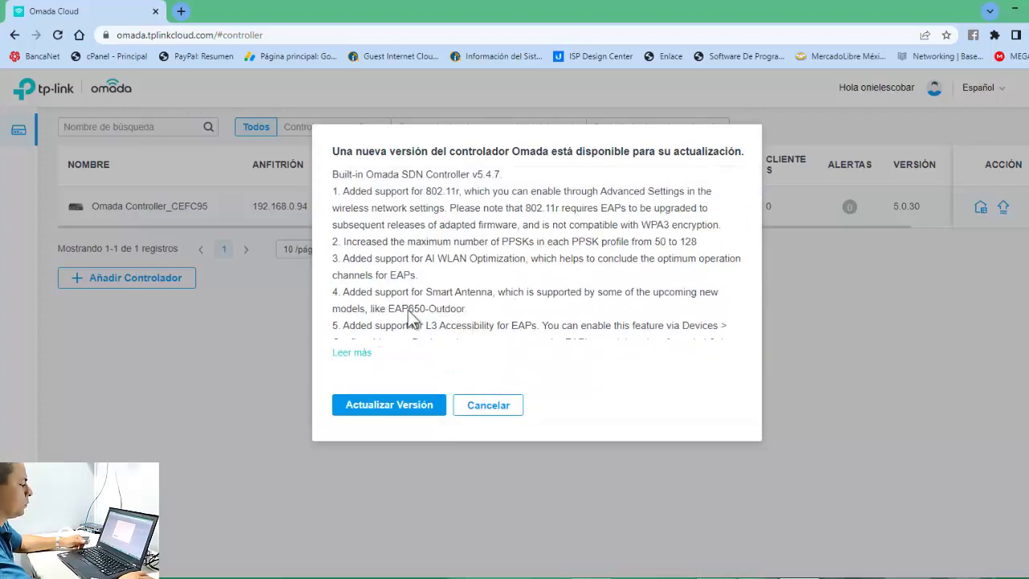
Confirm the upgrade to v5.4.7, then cycle the Software, Hardware and Cloud filters back to Todos.
click(377, 406)
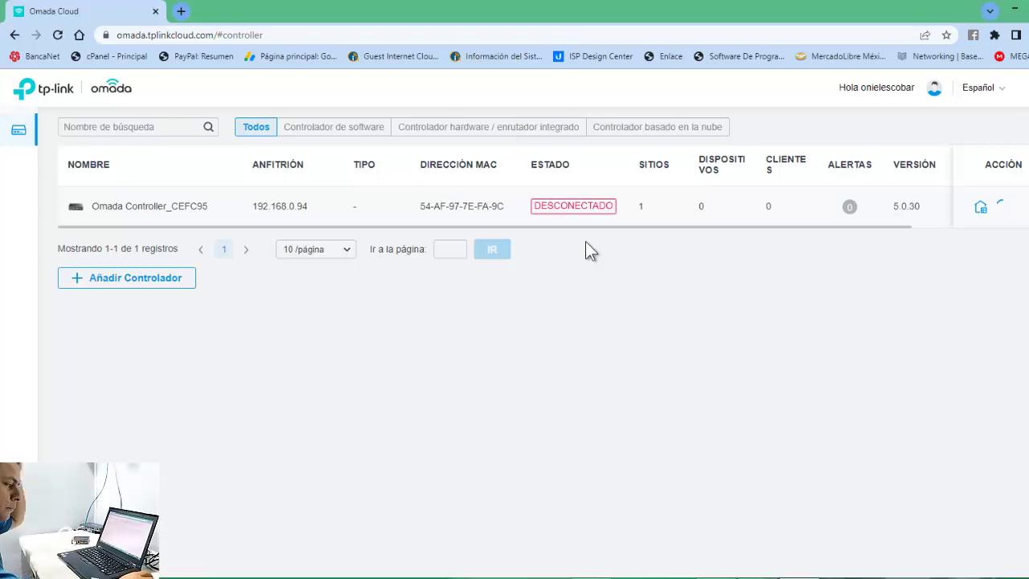
click(346, 132)
click(430, 135)
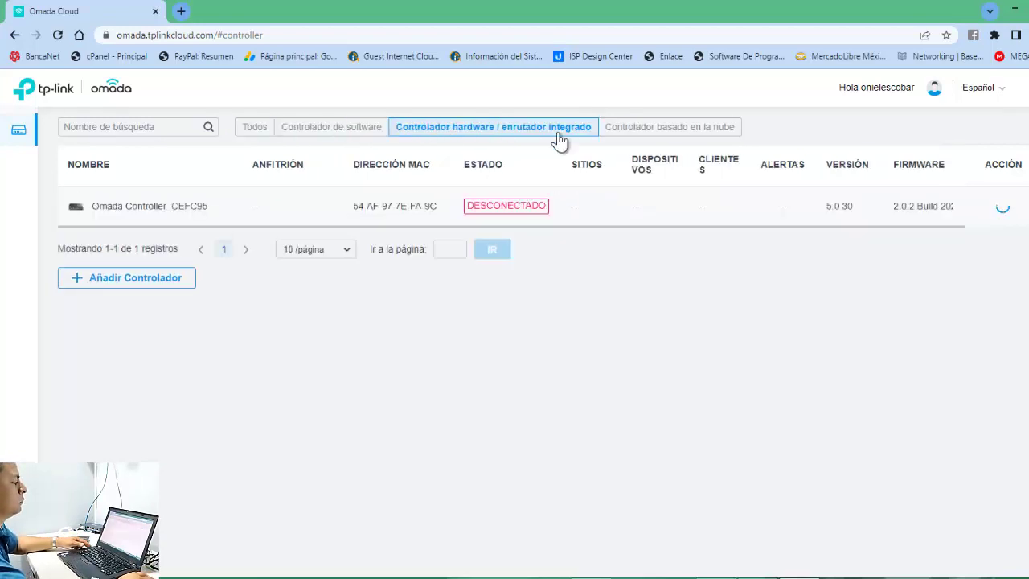
click(613, 138)
click(532, 138)
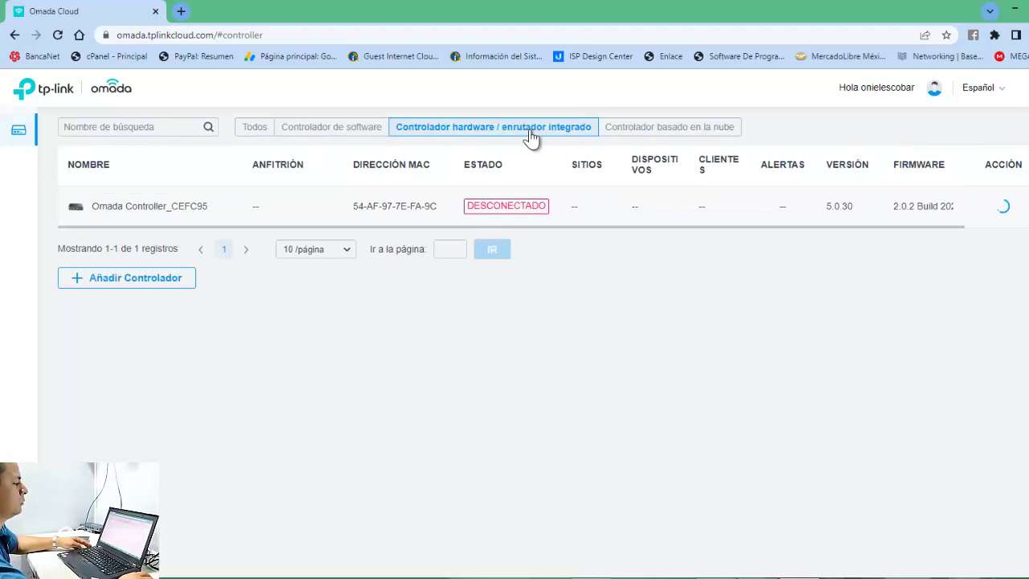
click(351, 131)
click(254, 130)
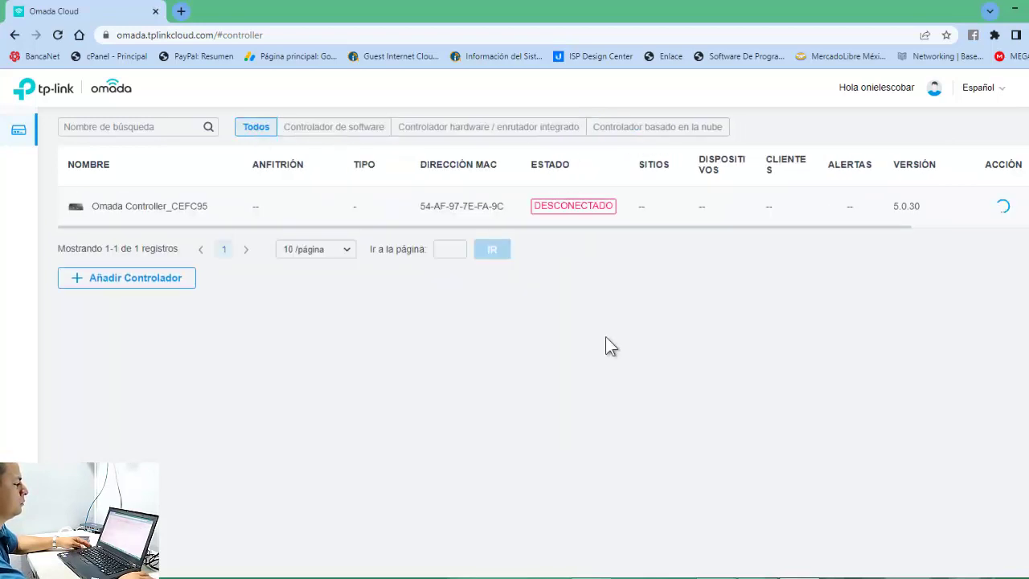